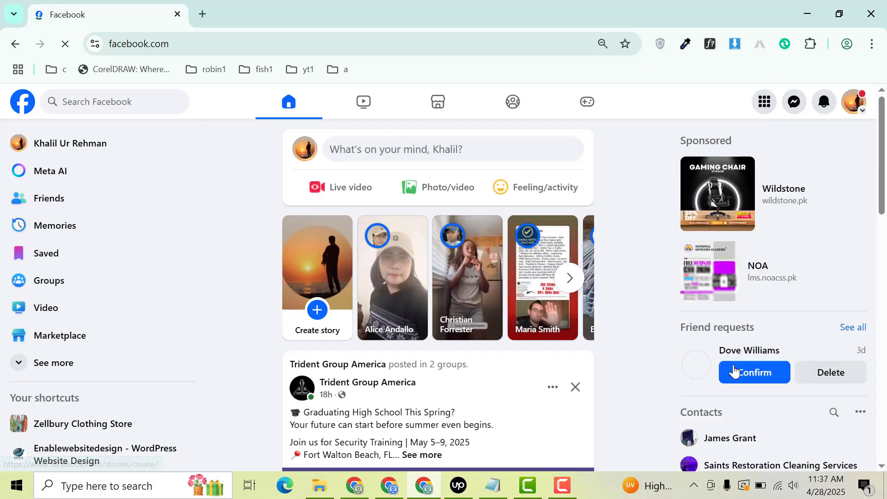
- Open the Enablewebsitedesign - WordPress Website Design Page and switch to its profile
left_click_drag(882, 206, 886, 309)
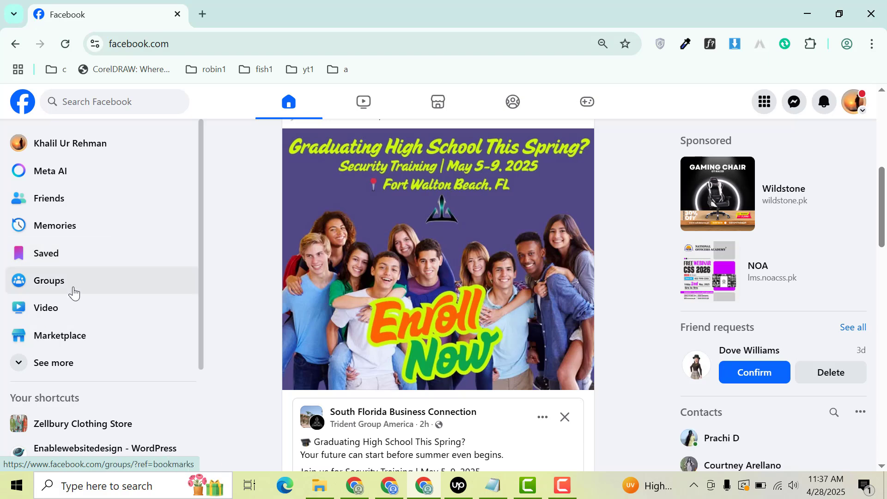
left_click(853, 100)
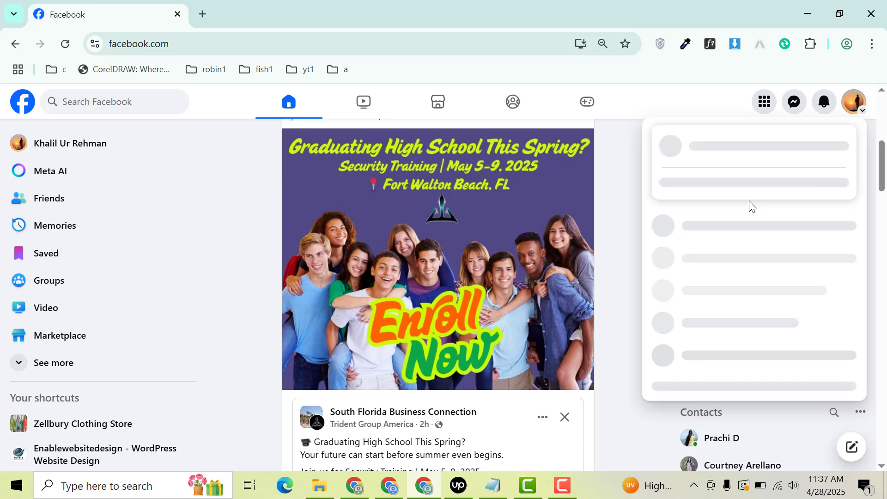
left_click(88, 451)
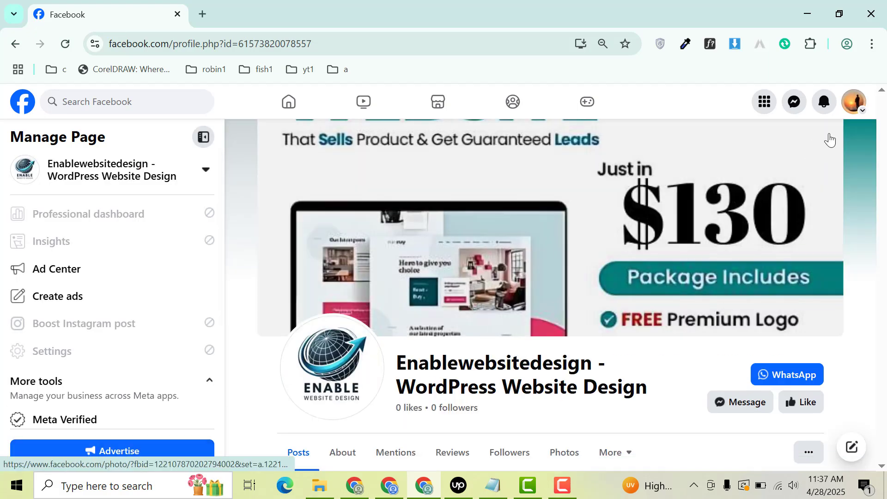
left_click(860, 110)
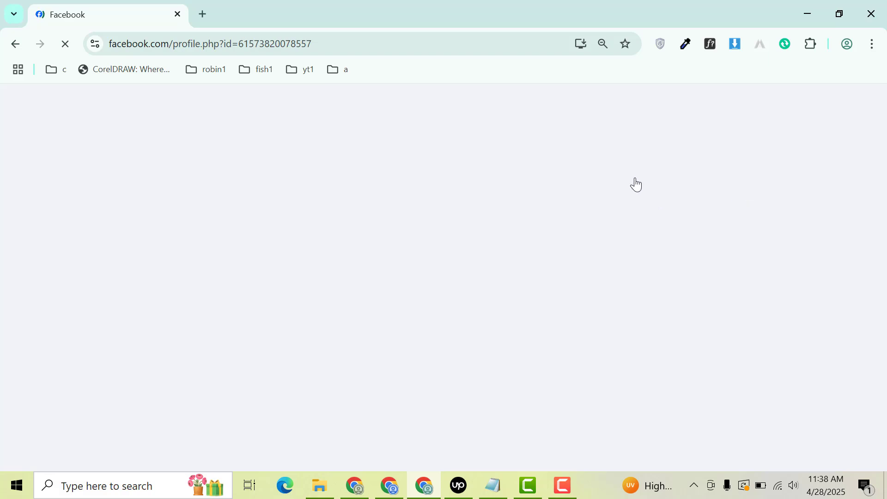
- Start a photo post on the Page and attach the OnlinePhysical Classes image
left_click_drag(882, 152, 885, 204)
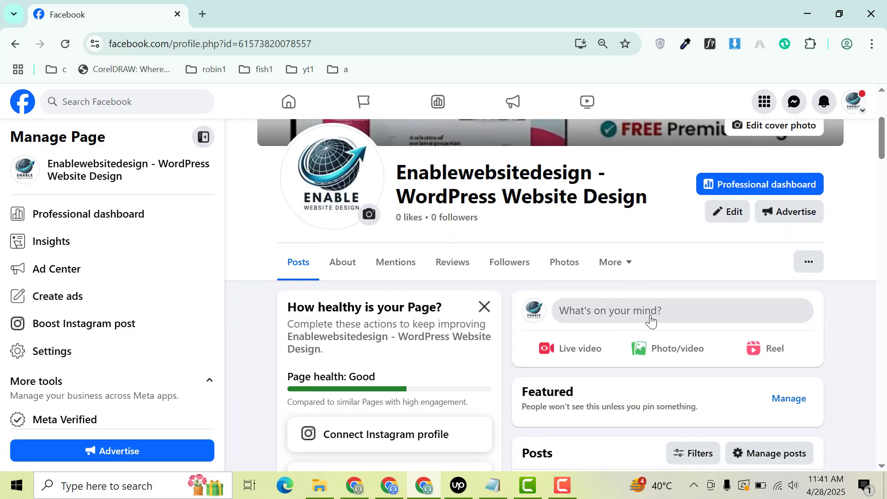
left_click(661, 347)
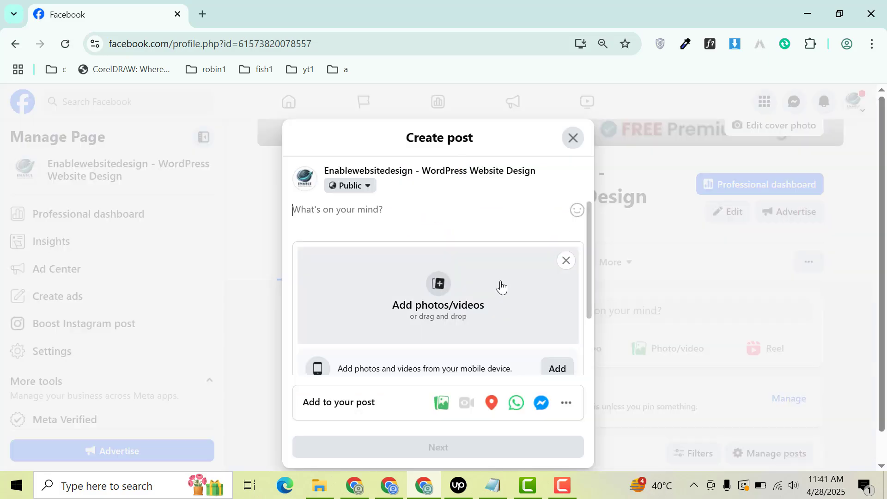
left_click(377, 287)
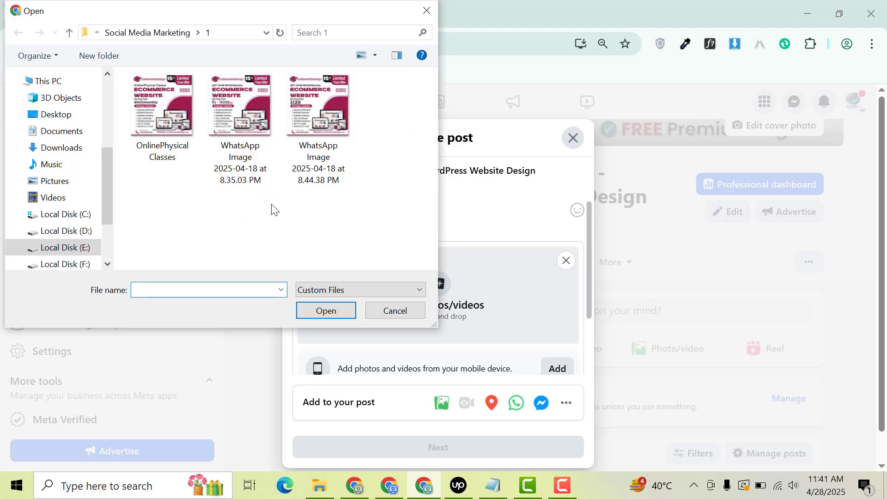
double_click(190, 131)
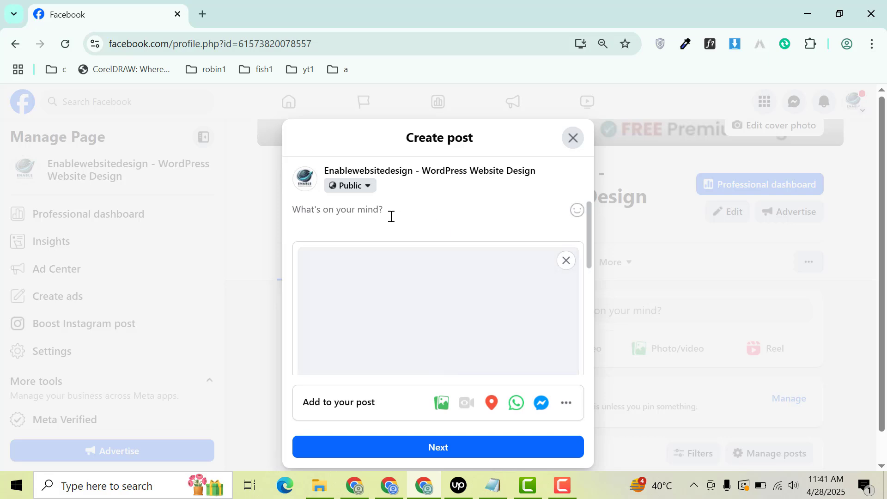
- Enter the business contact phone number as the post's text
type("030")
left_click(376, 228)
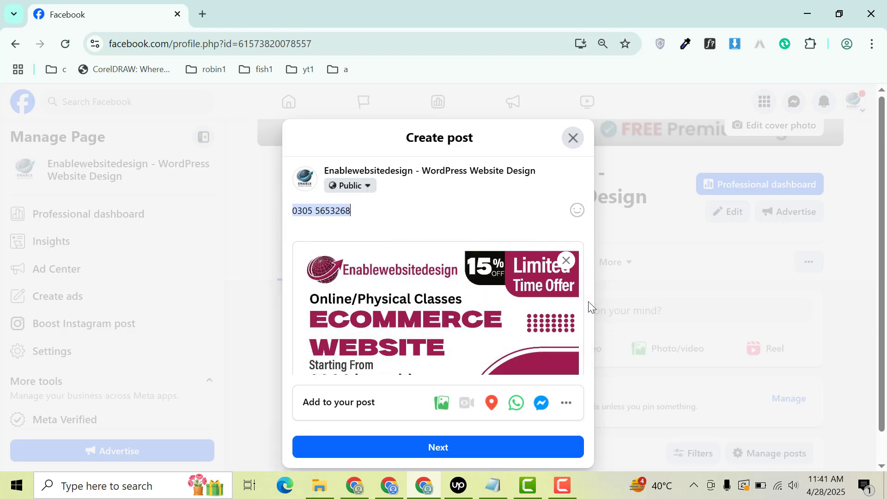
- Turn on boosting to discover more leads in the post settings and publish the post
left_click(458, 456)
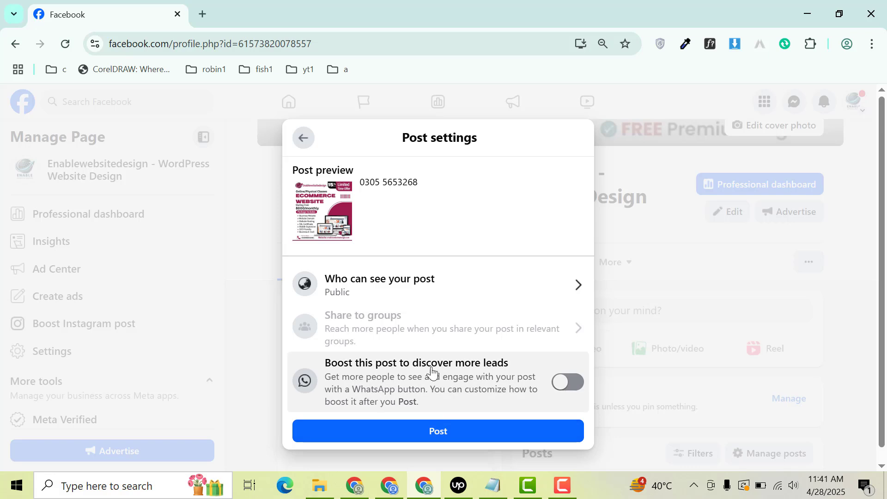
left_click(556, 382)
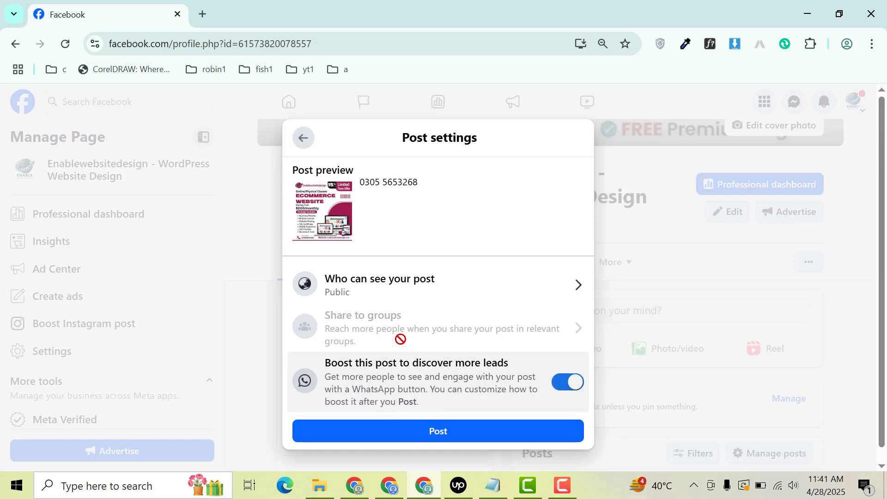
left_click(430, 436)
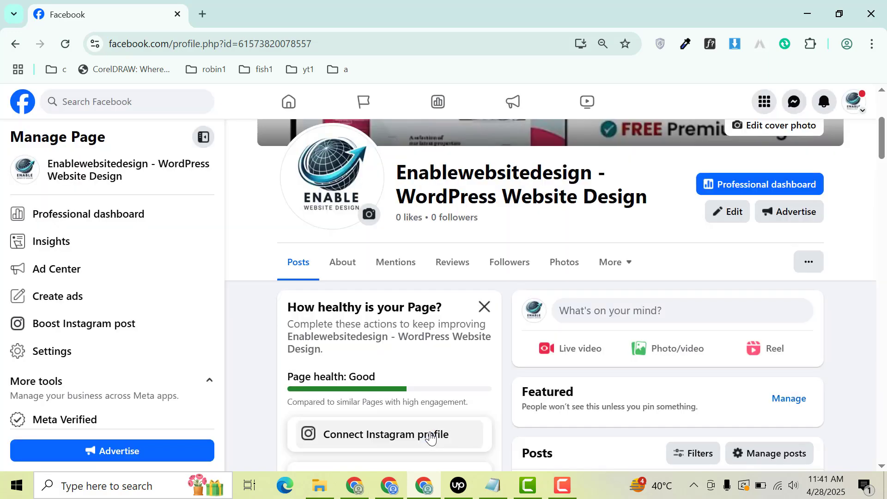
- Open the post's boost setup, dismiss the web traffic ad offer, and change the ad goal to Get more engagement
left_click(775, 214)
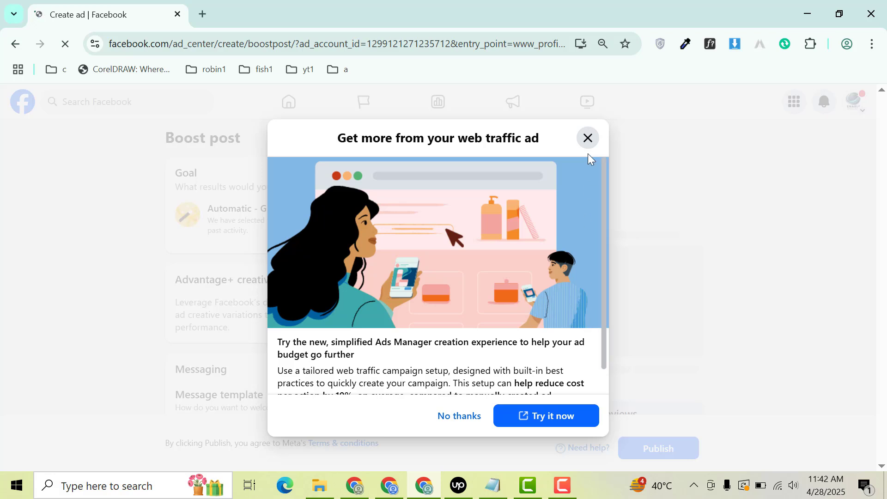
left_click(587, 139)
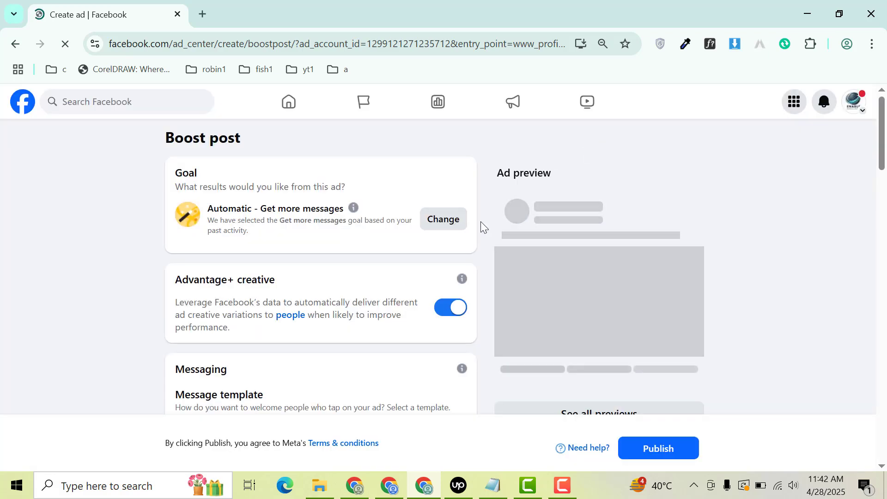
left_click(430, 229)
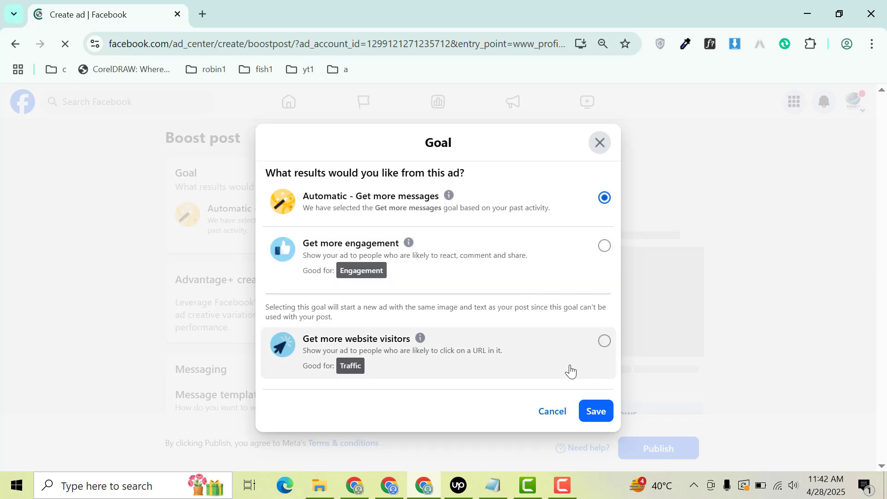
left_click(594, 255)
left_click(594, 411)
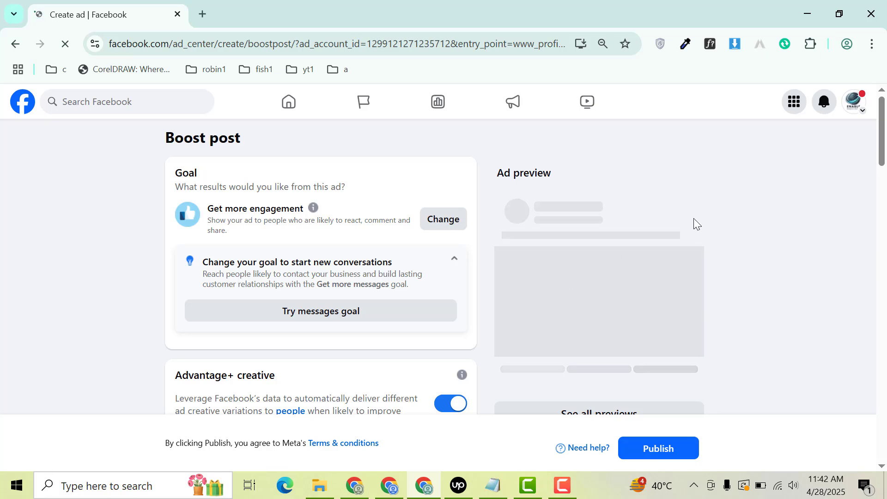
- Deselect Messenger as a place where people can message the business from the ad
left_click_drag(884, 150, 882, 251)
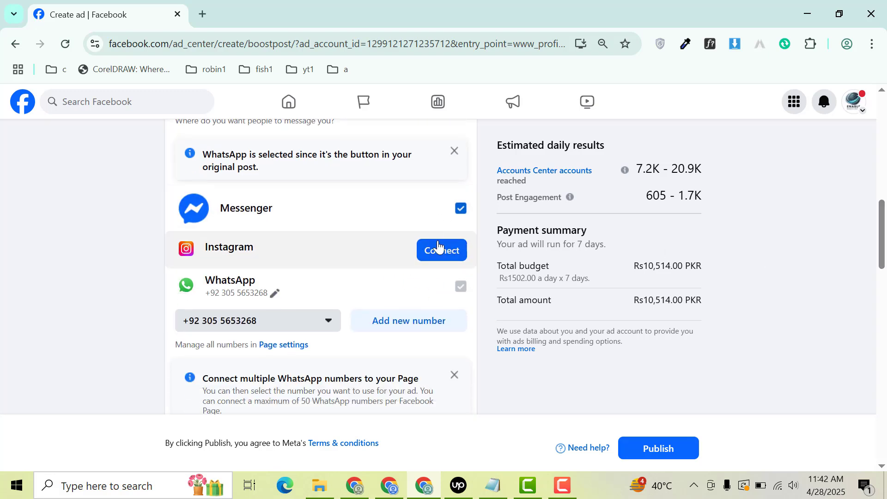
left_click(460, 208)
scroll(455, 215, "down", 1)
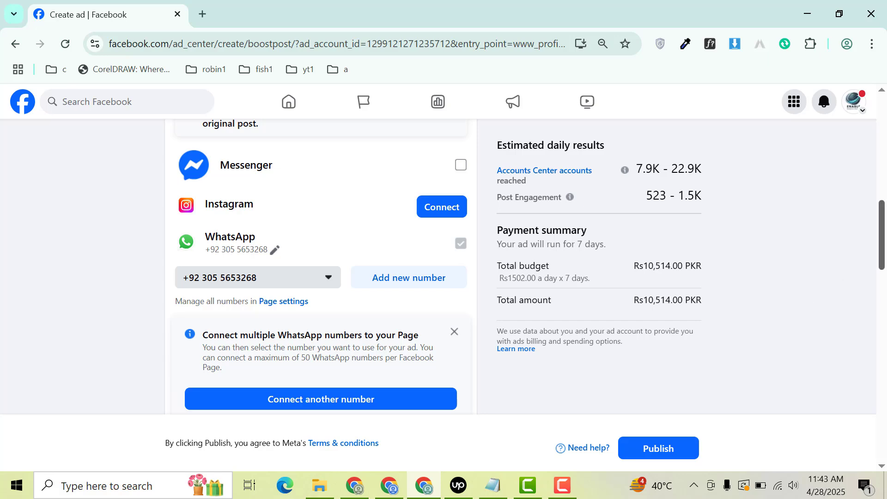
- Review the ad preview, the messaging settings, and the Special Ad Category and Audience sections of the boost
left_click_drag(885, 247, 884, 346)
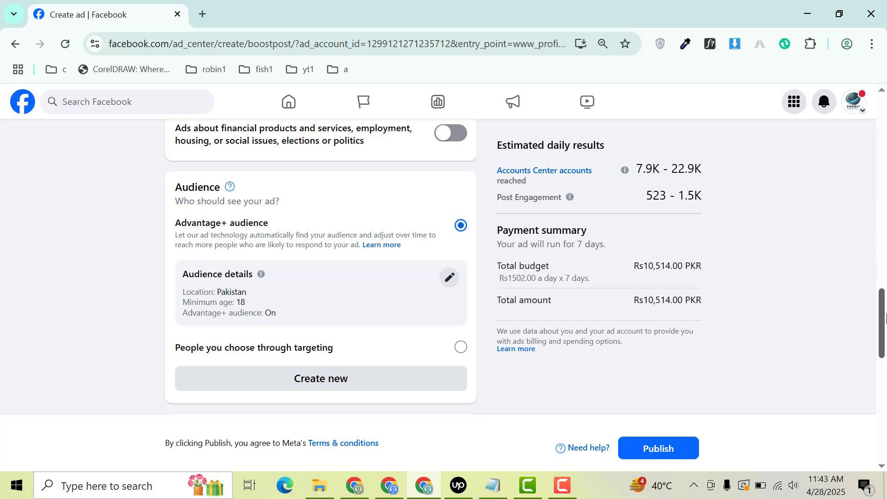
scroll(833, 189, "up", 10)
scroll(820, 162, "up", 1)
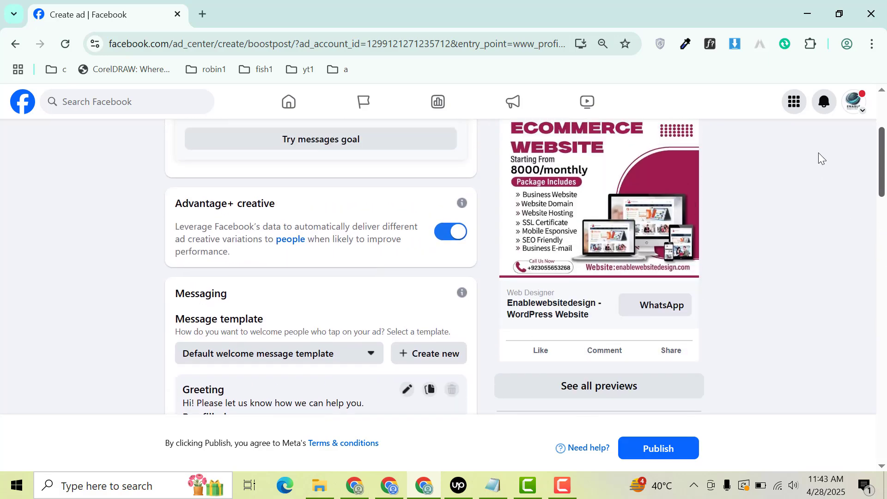
scroll(818, 150, "up", 4)
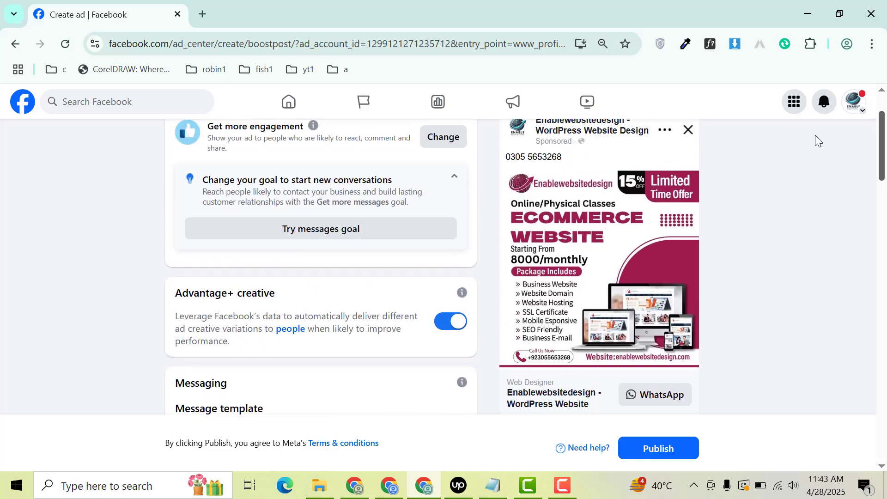
scroll(807, 138, "down", 5)
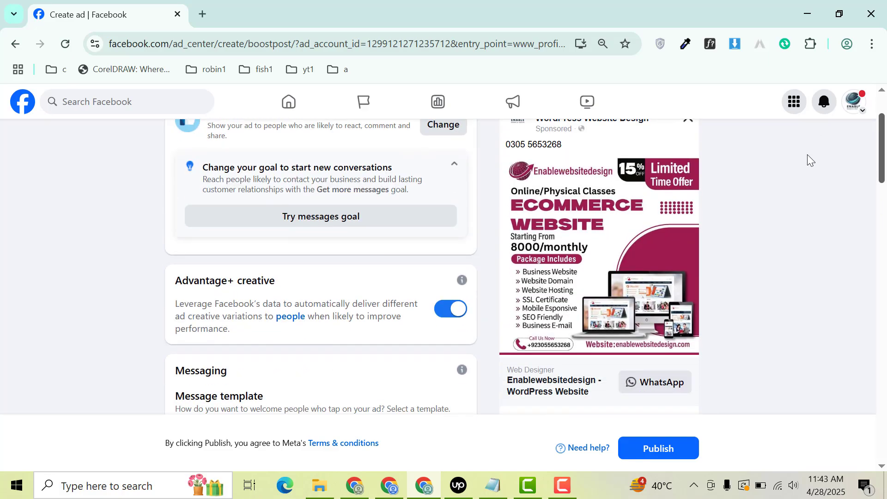
scroll(807, 162, "down", 10)
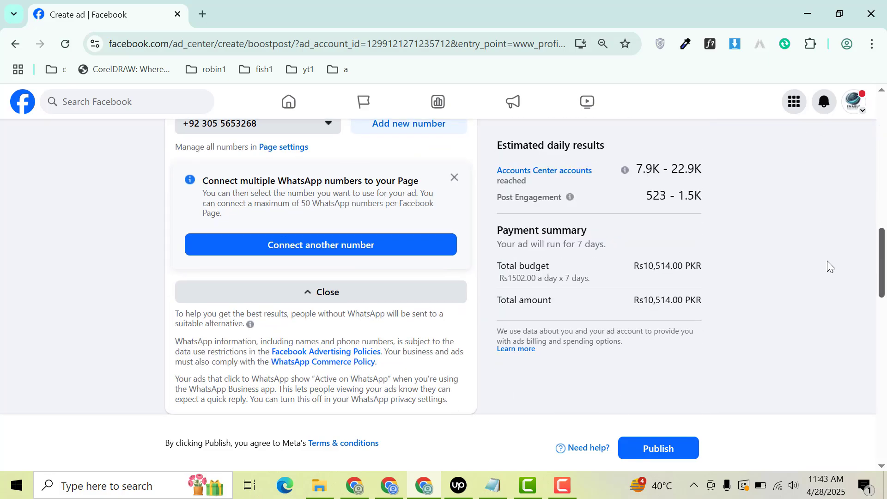
scroll(831, 291, "down", 3)
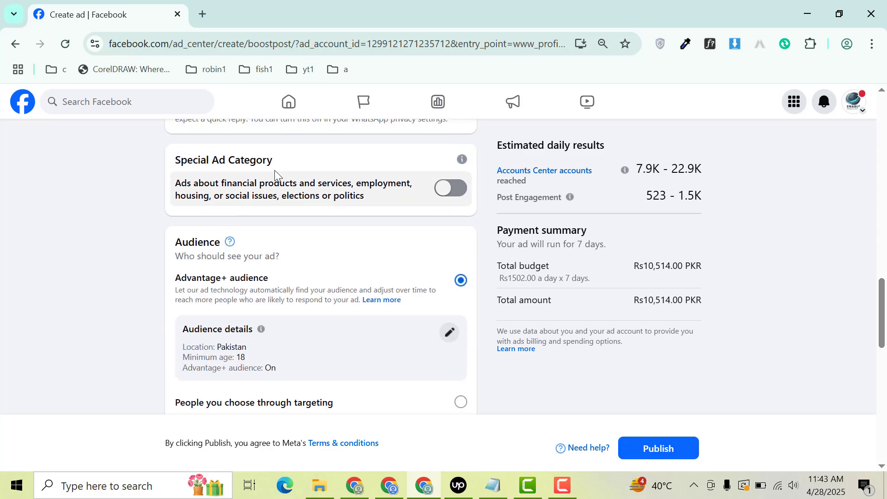
- Set the Advantage+ audience location to Bahawalpur, Punjab, Pakistan and save the audience
left_click(450, 338)
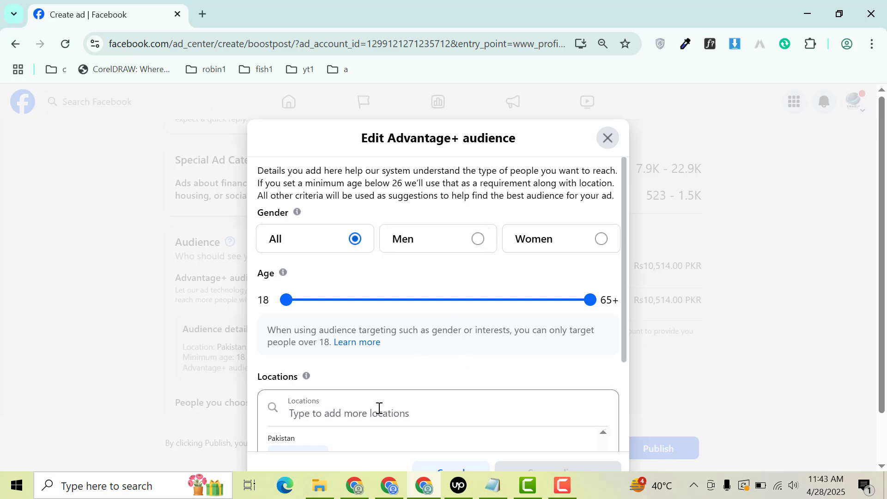
left_click(389, 411)
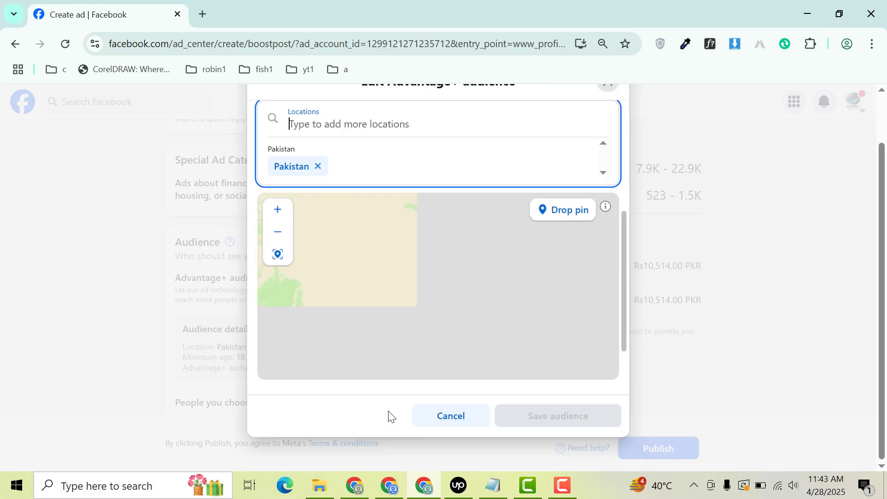
type("baha")
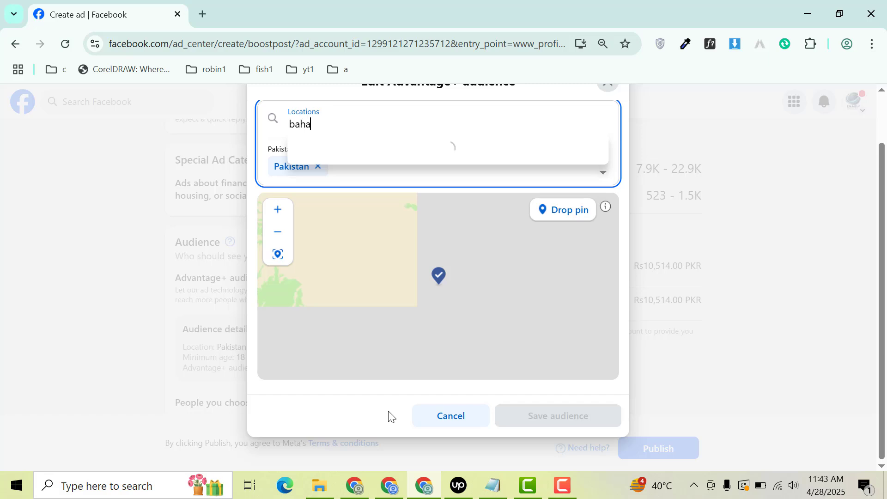
type("walpur")
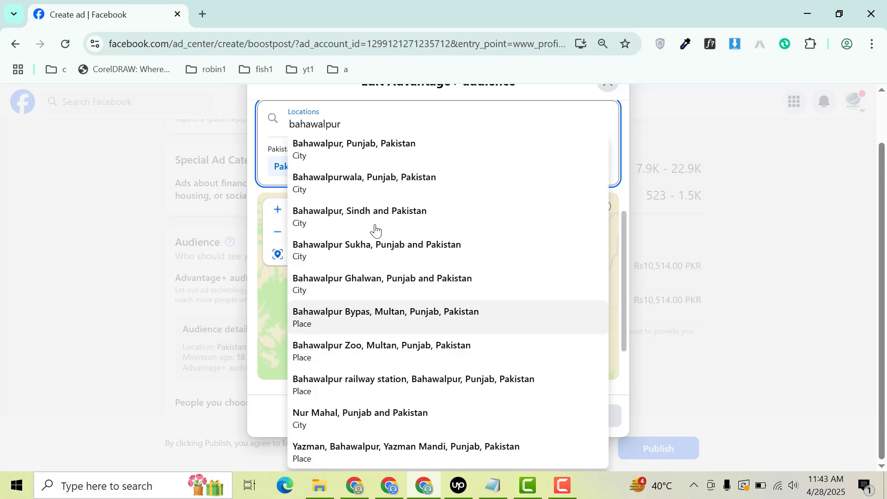
left_click(385, 157)
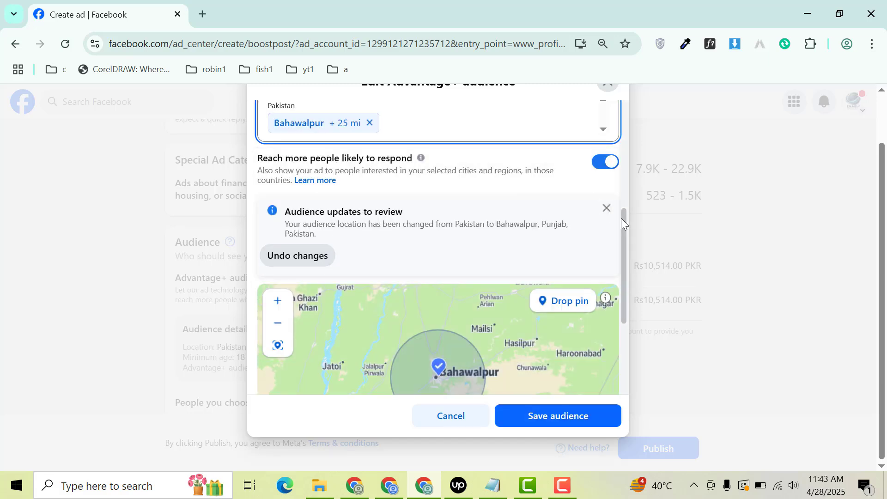
left_click_drag(620, 218, 618, 192)
scroll(618, 193, "up", 1)
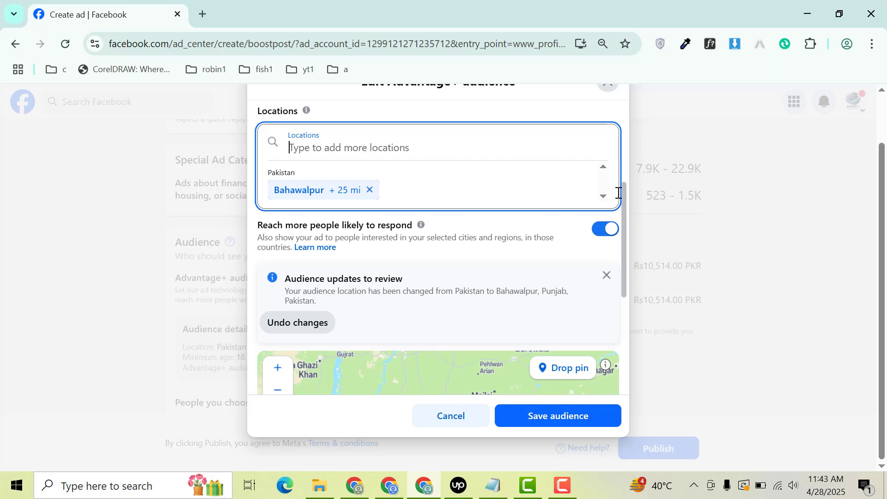
left_click(553, 415)
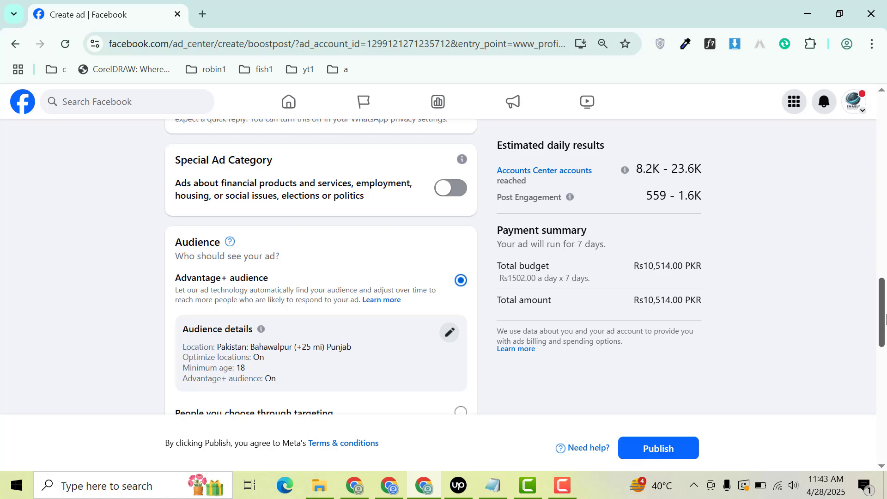
- Create and save a new audience, removing the country-wide location and adding Bahawalpur, Punjab, Pakistan instead
left_click_drag(885, 319, 885, 351)
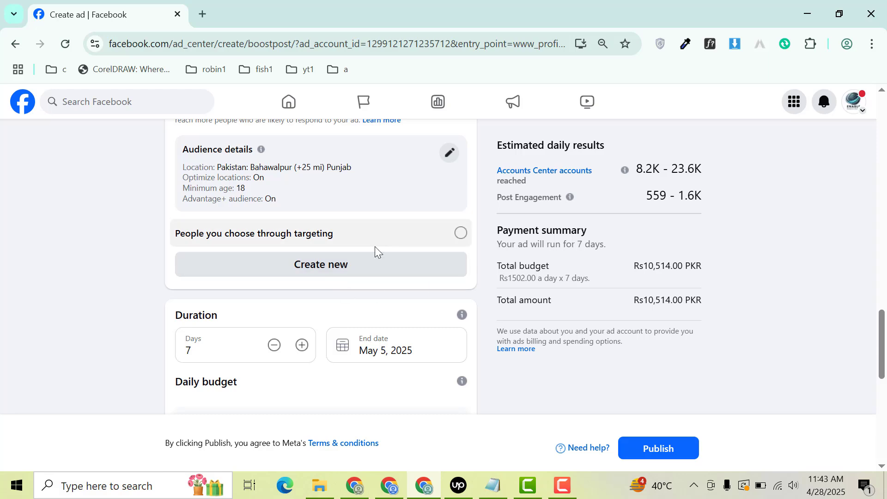
left_click(337, 277)
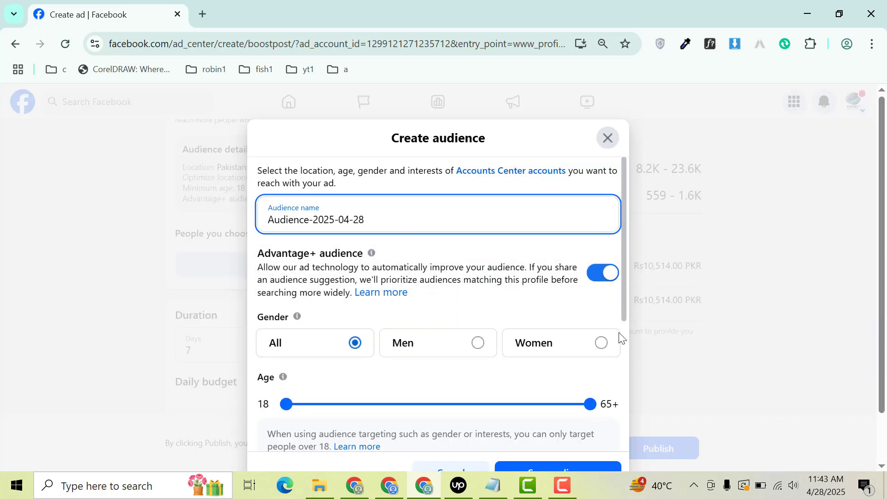
left_click_drag(628, 308, 633, 432)
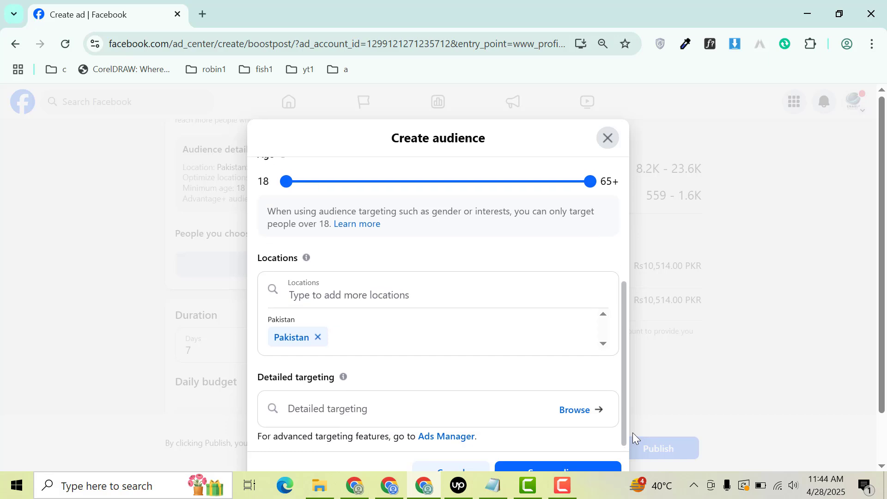
left_click(318, 337)
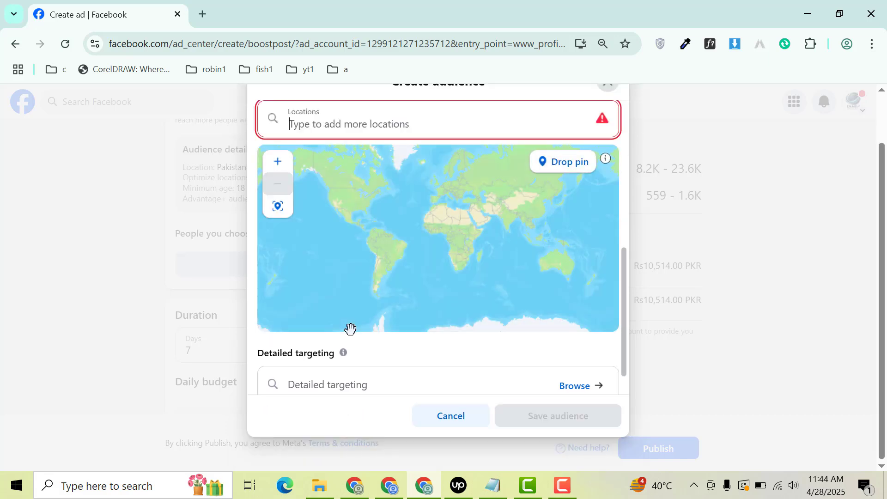
type("bahawa")
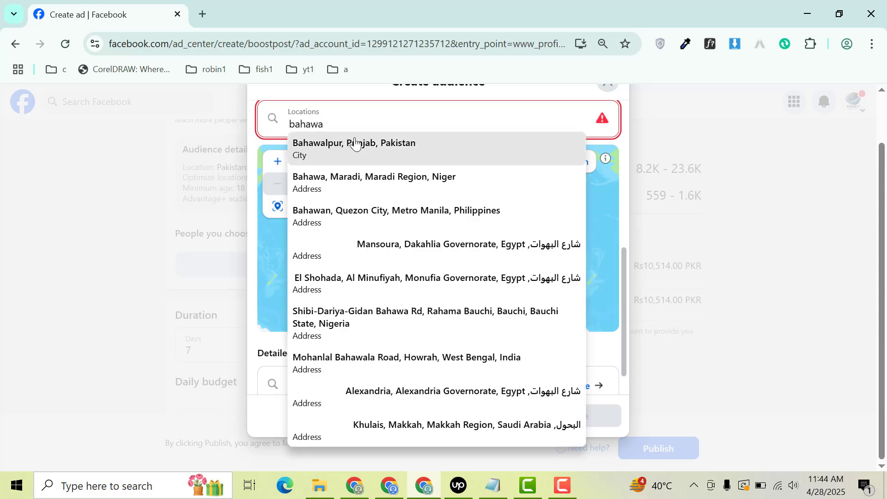
left_click(356, 145)
left_click(573, 417)
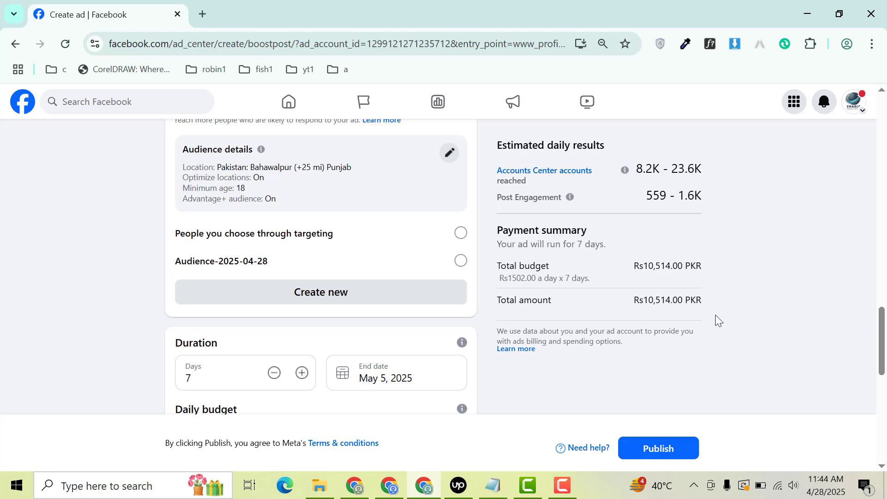
- Set the ad's duration to 2 days and its daily budget to Rs 500
scroll(369, 235, "down", 3)
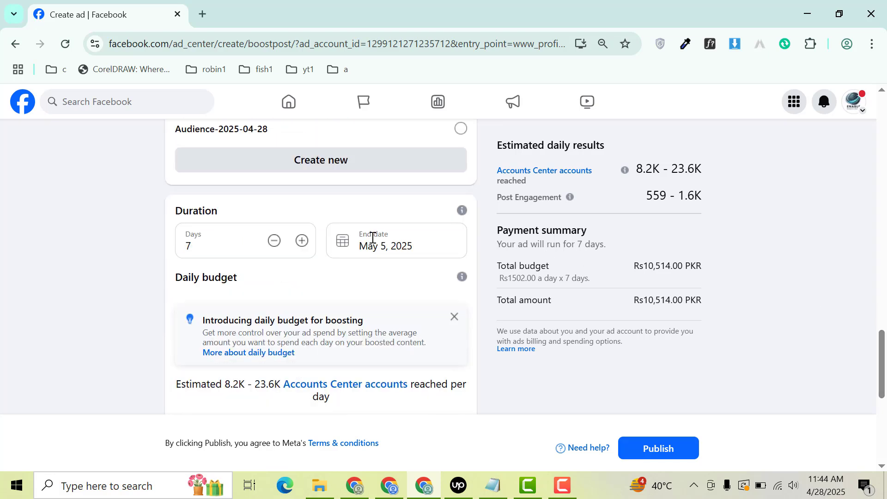
double_click(242, 241)
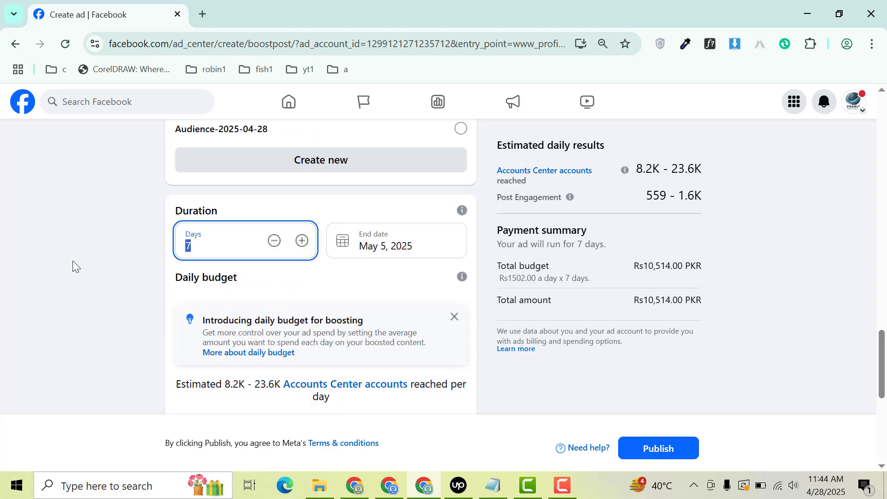
type("2")
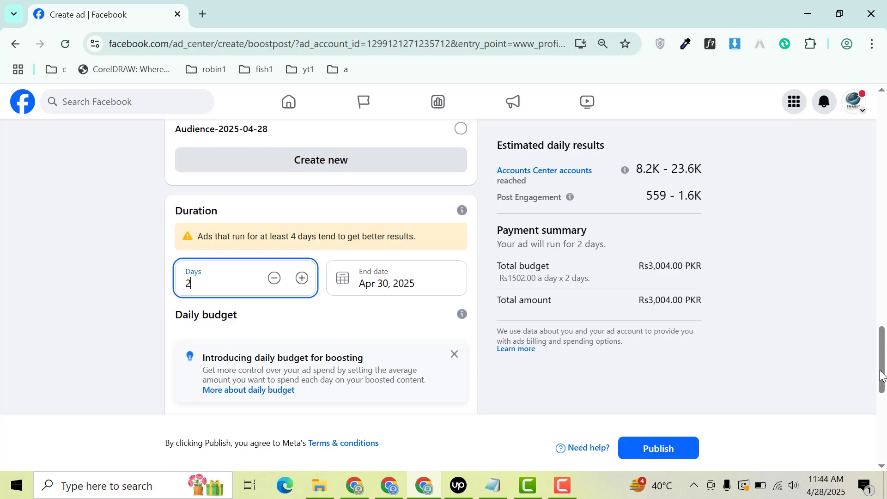
scroll(881, 424, "down", 3)
scroll(882, 428, "down", 2)
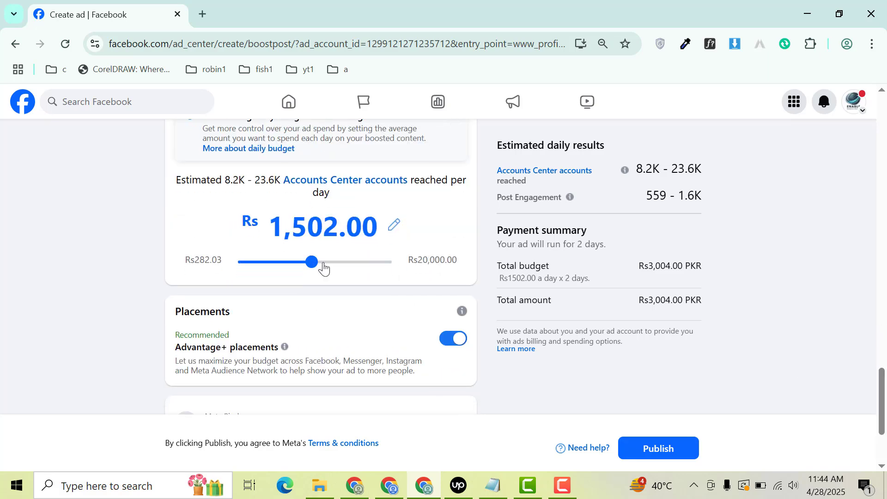
left_click_drag(312, 262, 266, 265)
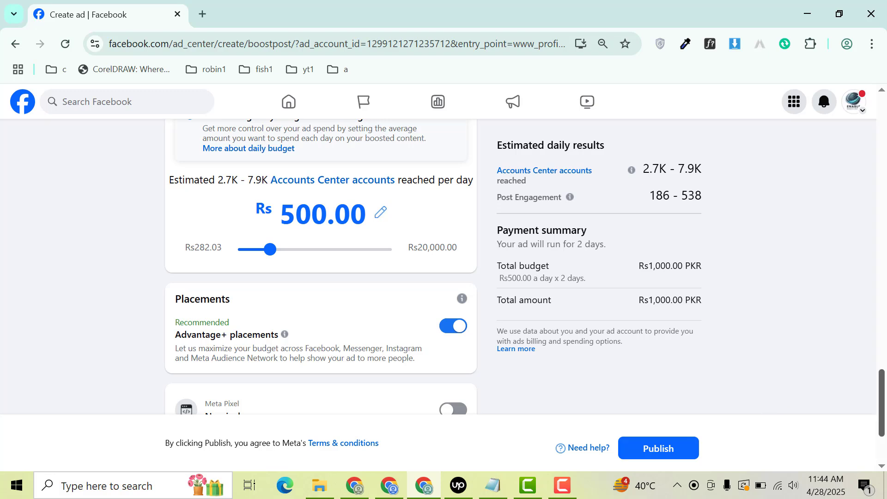
- Check the placements, Meta Pixel and payment method settings, and publish the boosted post ad
left_click_drag(882, 412, 884, 434)
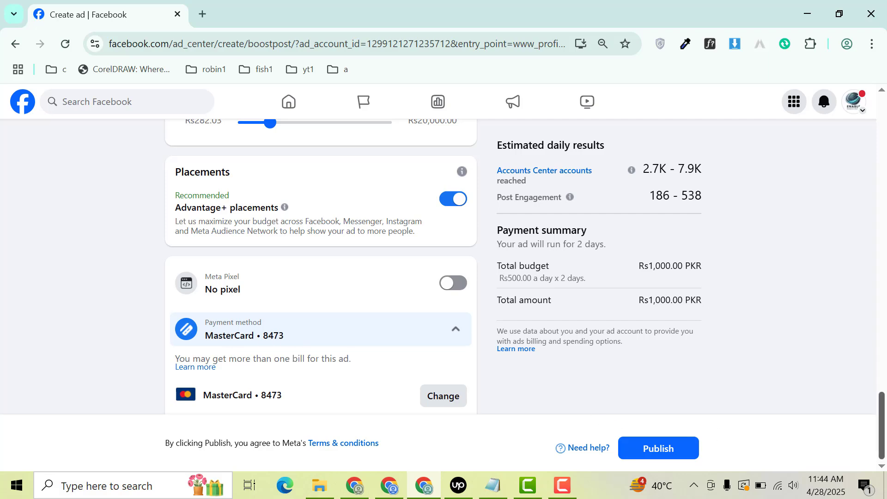
mouse_move(882, 425)
left_mouse_down()
mouse_move(802, 130)
mouse_move(865, 423)
left_mouse_up()
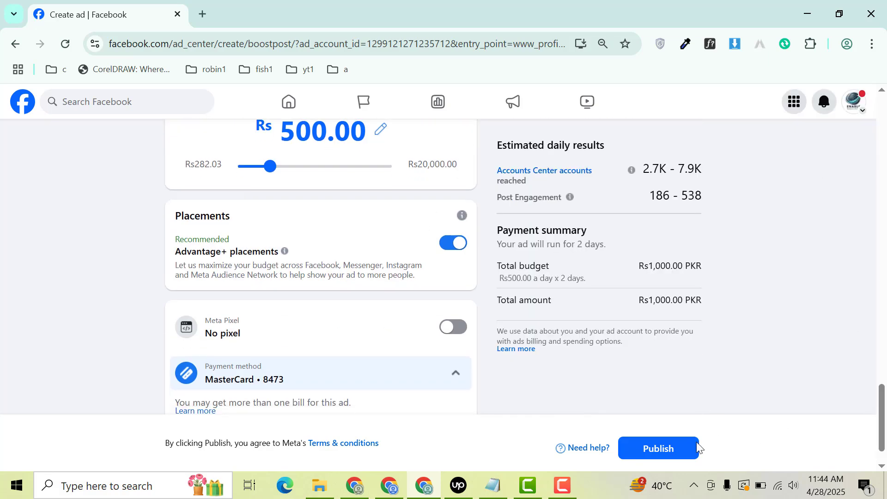
left_click(660, 449)
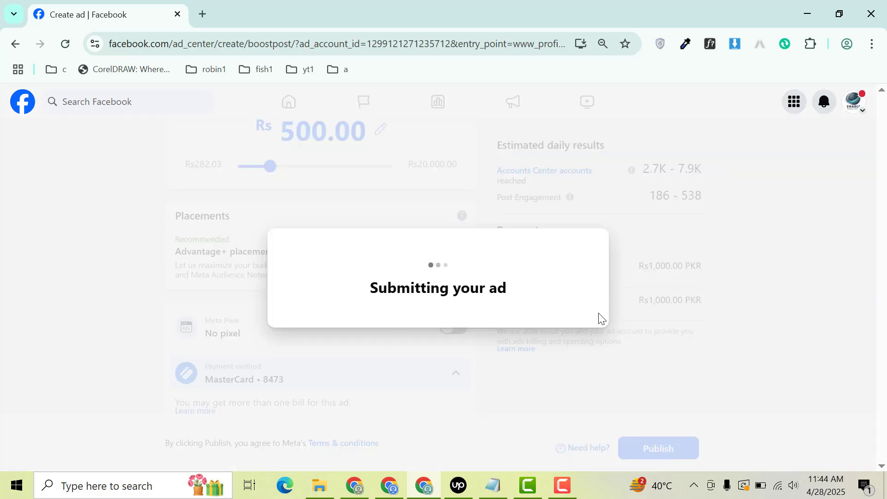